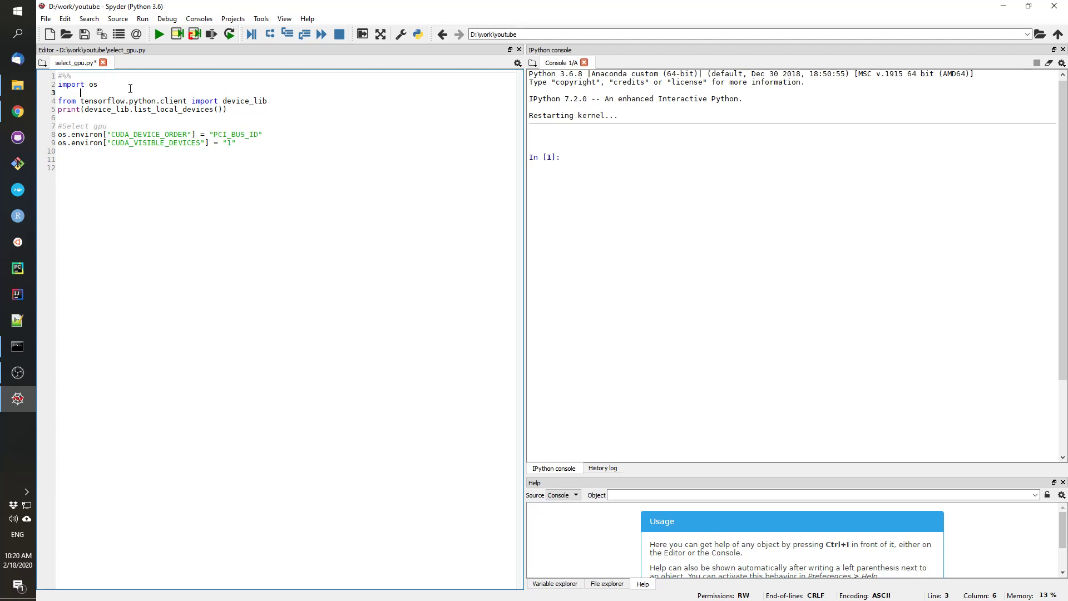
Run the device_lib import and print lines, listing the CPU, RTX 2070 and GTX 1060 6GB.
key(Up)
key(F9)
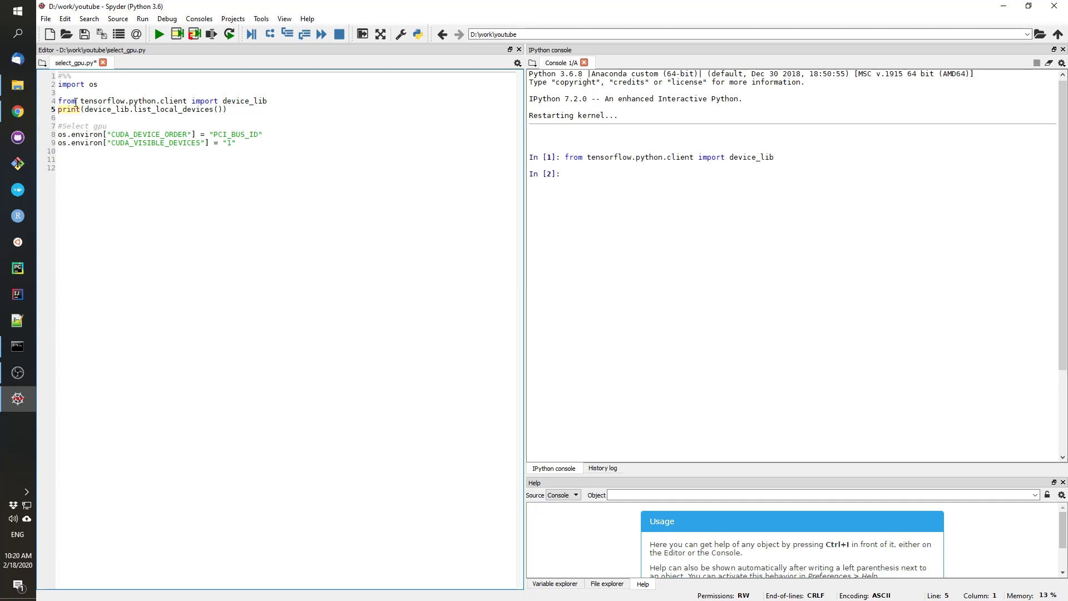
key(F9)
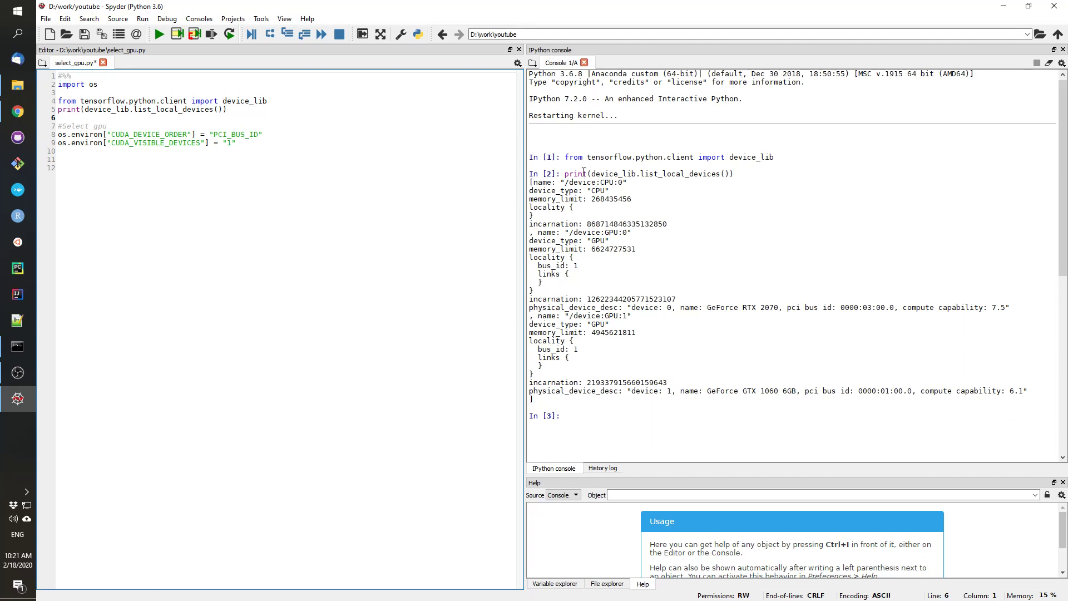
Restart the IPython console kernel.
click(532, 63)
click(552, 88)
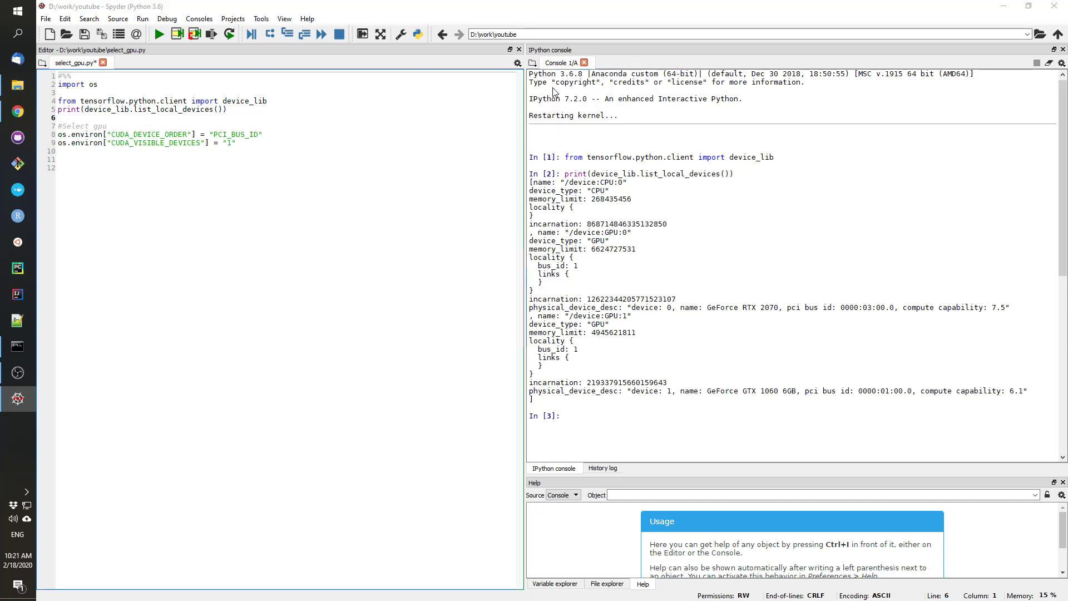
key(Return)
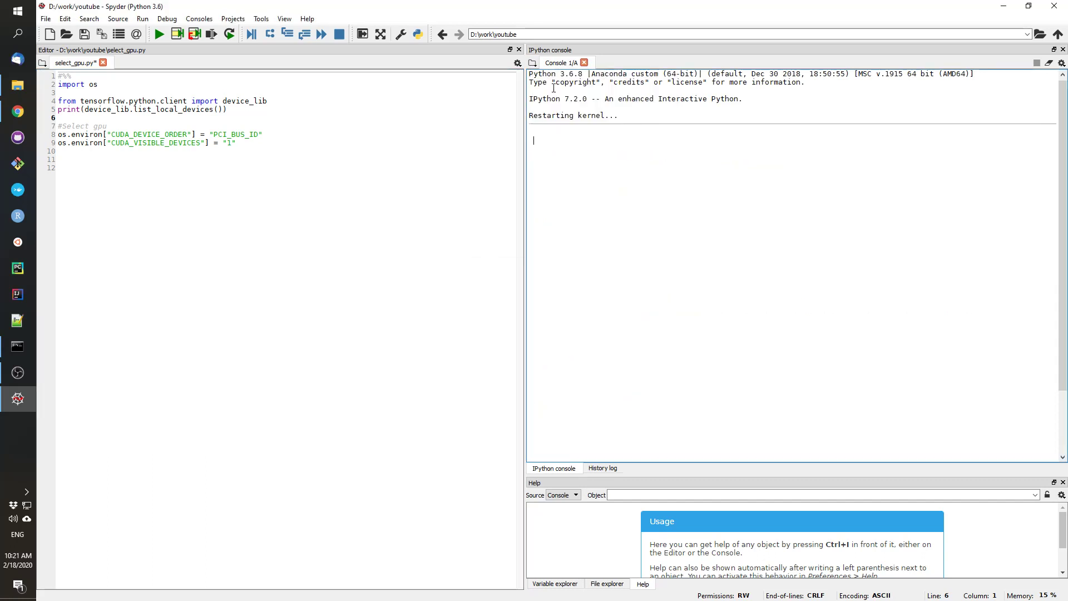
Set CUDA_DEVICE_ORDER to PCI bus ID, running import os after the NameError.
click(277, 134)
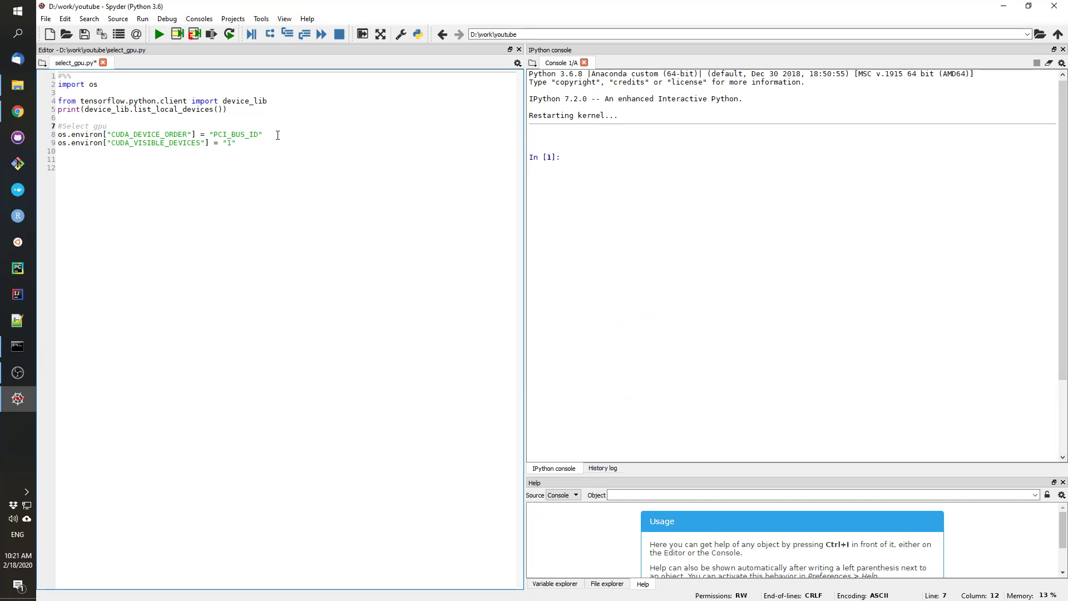
key(Down)
key(Home)
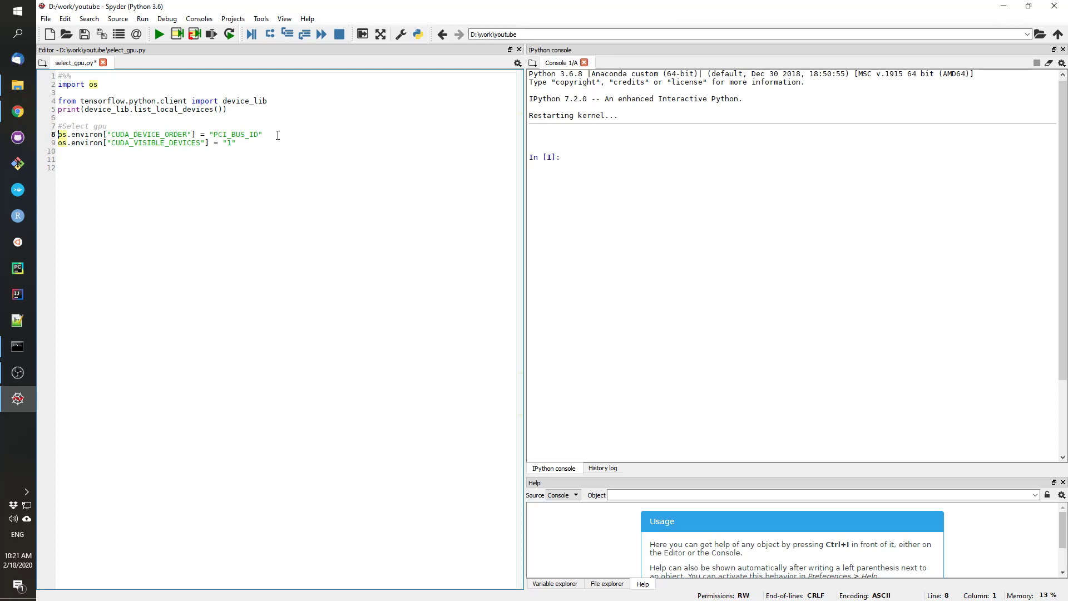
key(End)
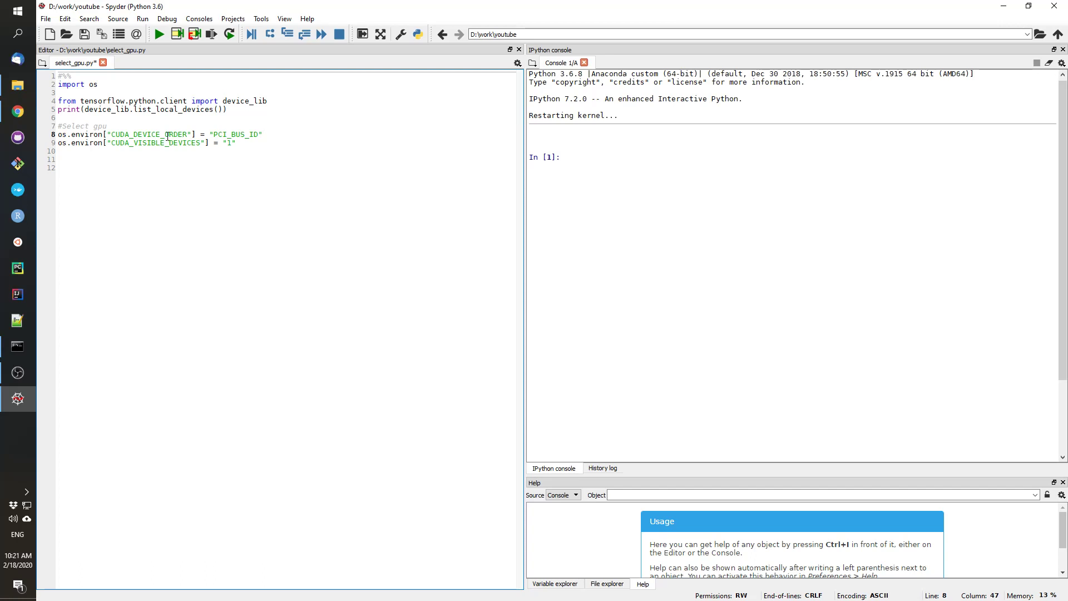
key(F9)
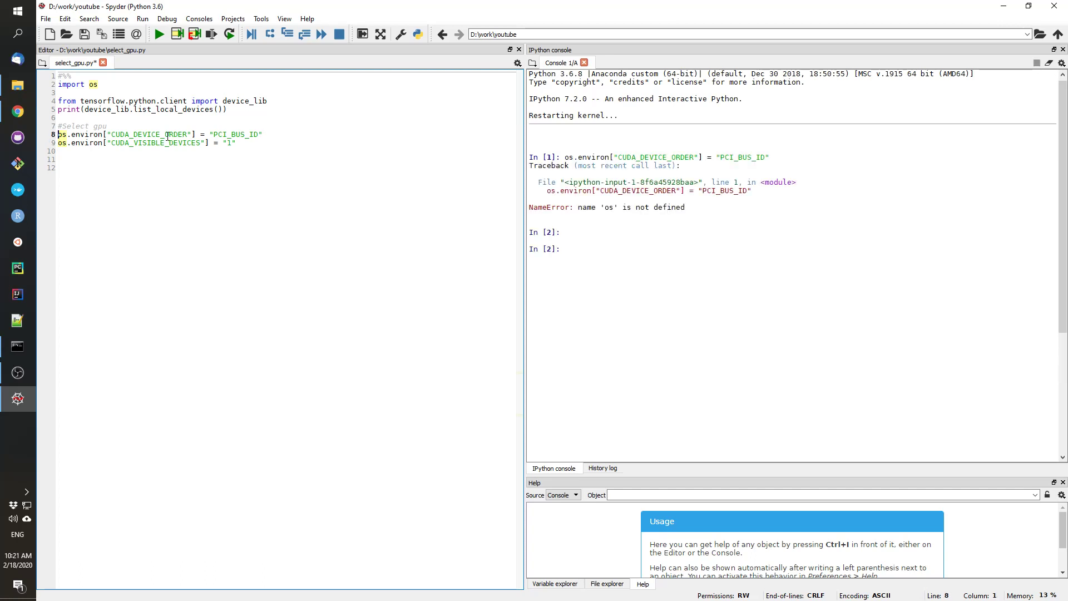
key(Up)
key(F9)
key(Down)
key(Down)
key(Down)
key(Down)
key(Down)
key(F9)
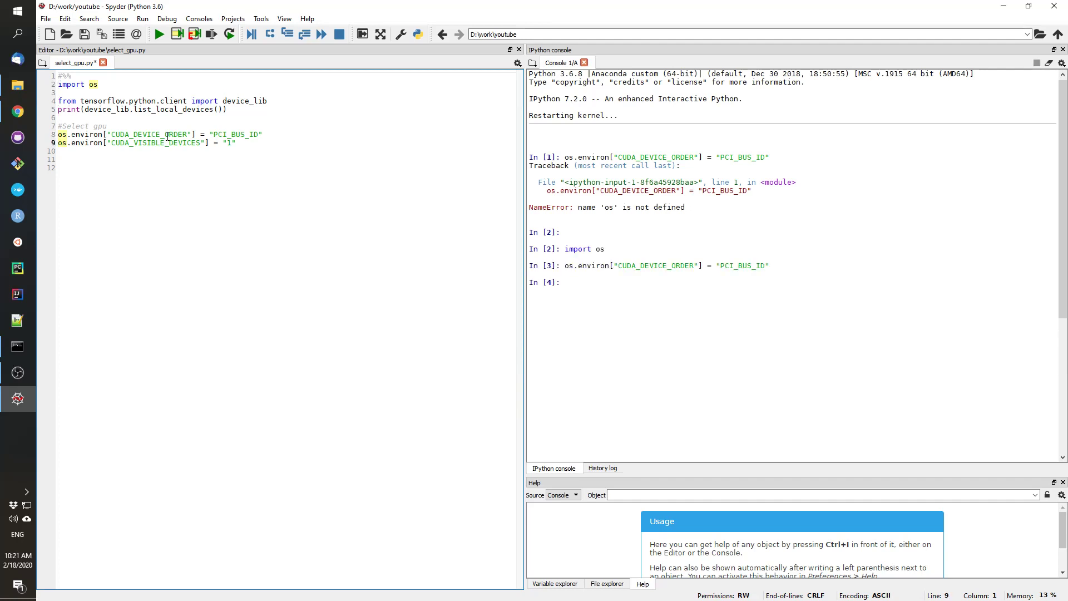
Re-list local devices, now showing GTX 1060 as GPU 0 and RTX 2070 as GPU 1.
key(Up)
key(Up)
key(Up)
key(Up)
key(shift+Down)
key(shift+Down)
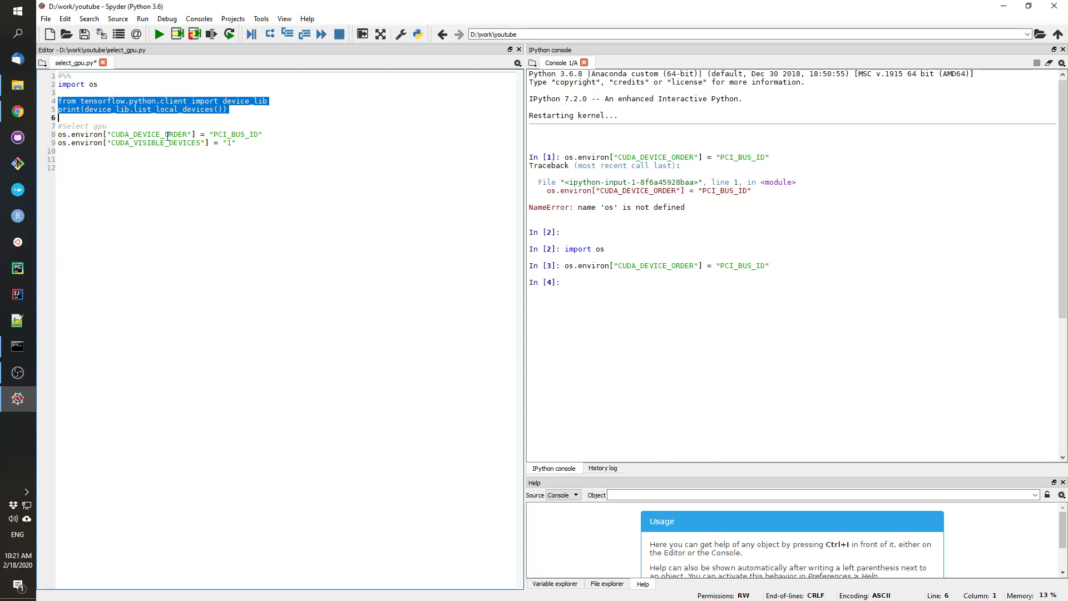
key(F9)
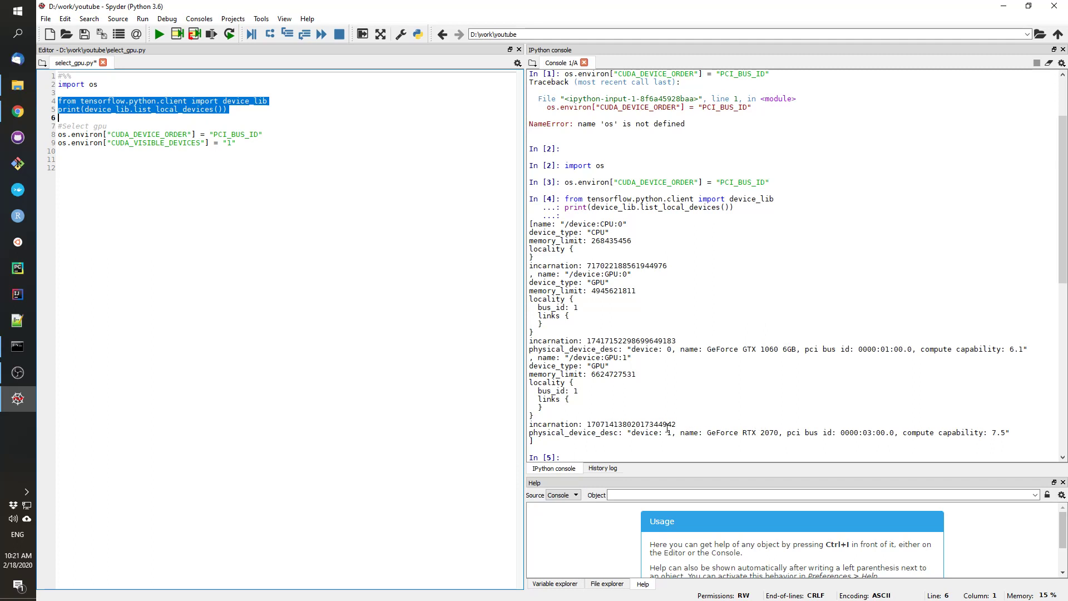
Run the line setting CUDA_VISIBLE_DEVICES to "1" in the console.
click(280, 126)
click(265, 144)
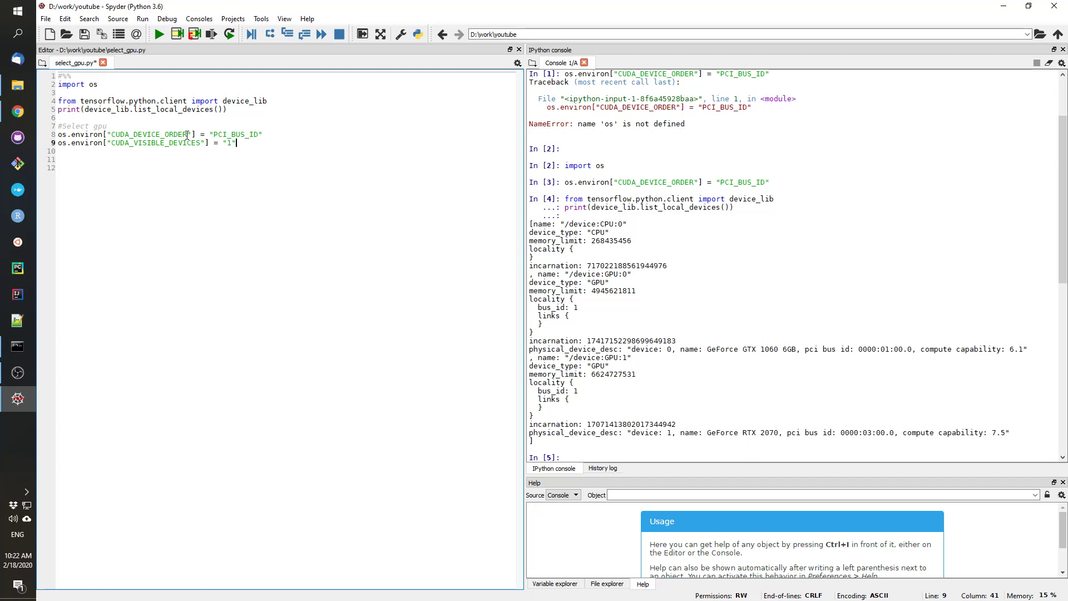
double_click(159, 140)
click(158, 142)
click(258, 142)
key(F9)
Re-run the device-listing lines 4–5, which still show both GPUs.
key(Up)
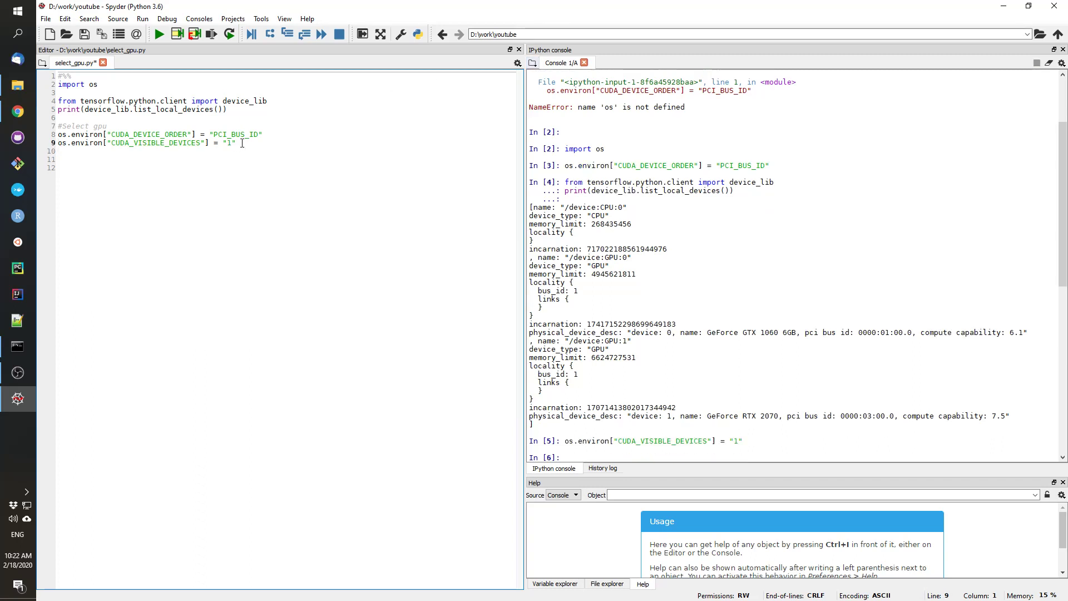
key(shift+Down)
key(shift+Down)
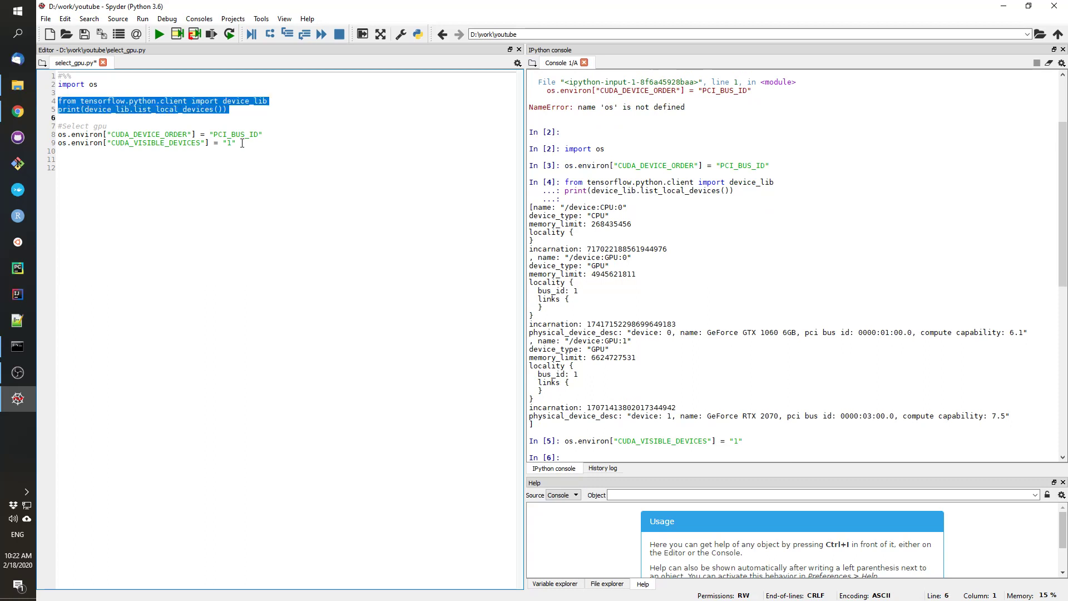
key(F9)
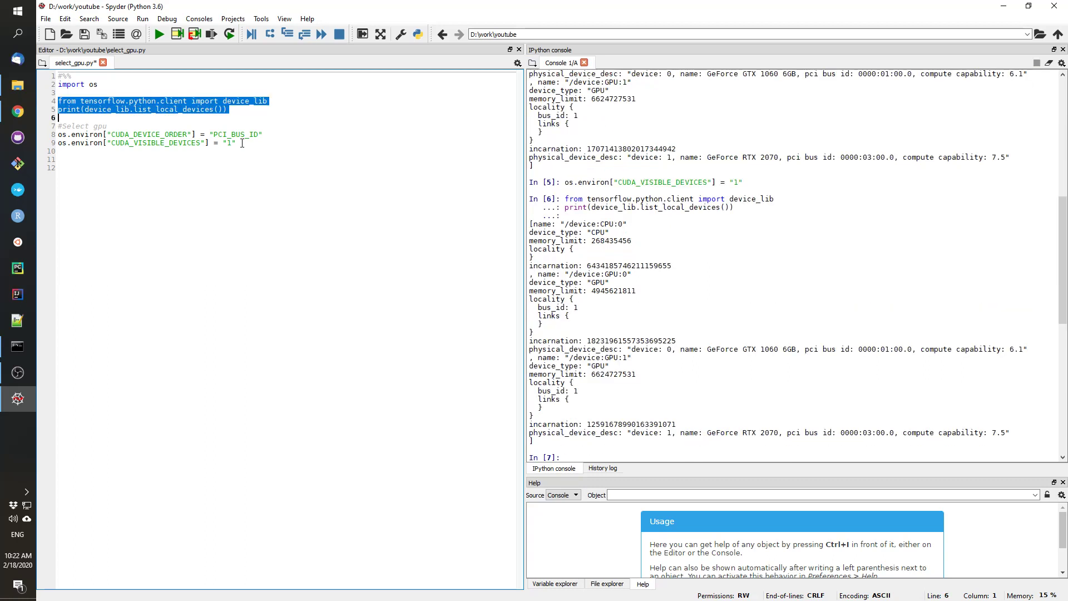
click(289, 118)
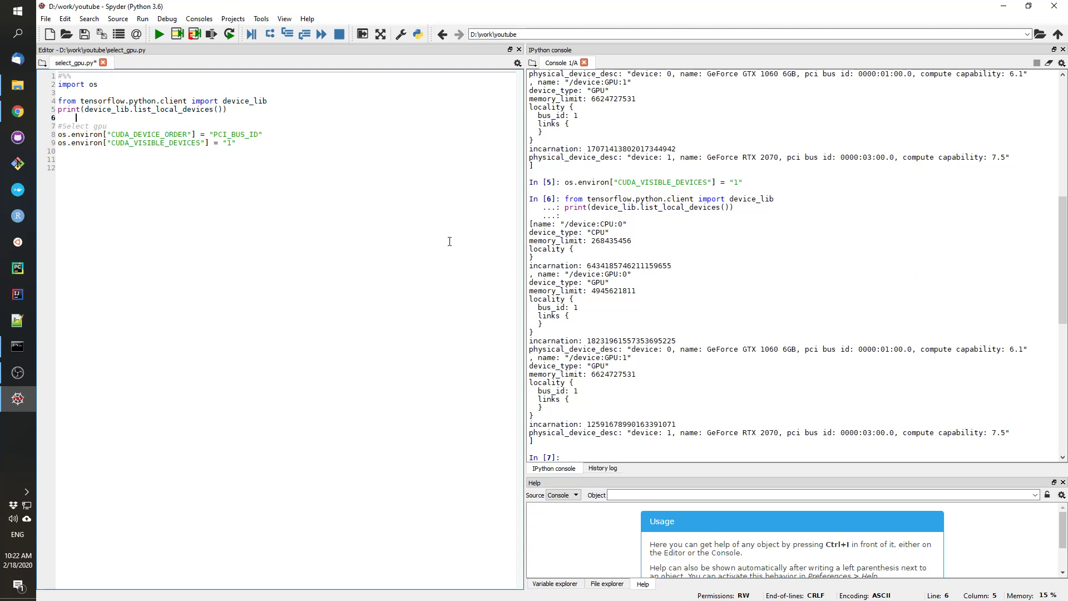
click(246, 142)
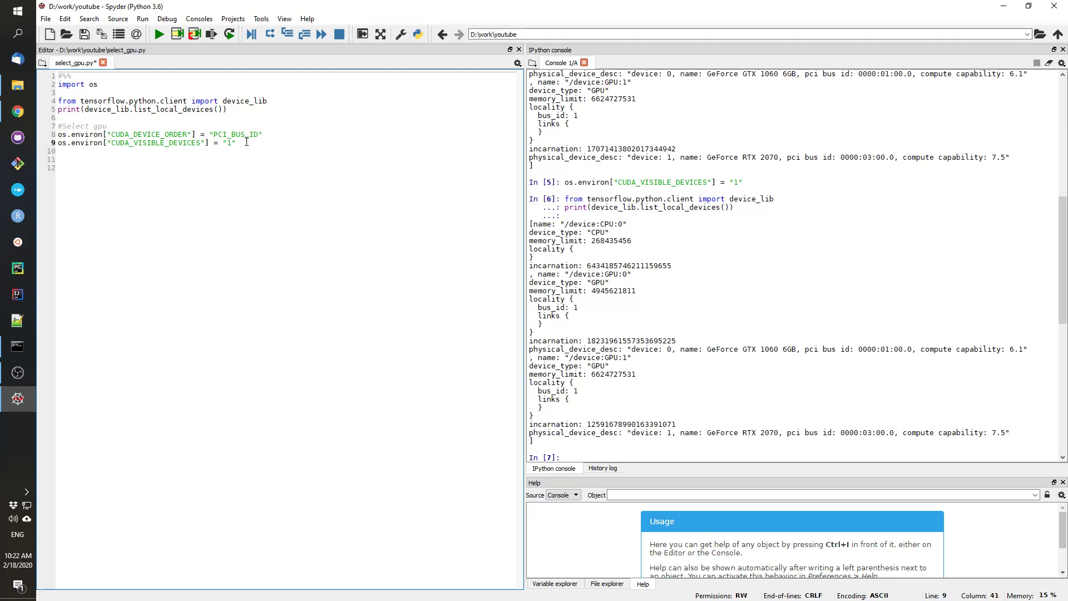
Restart the console kernel for a fresh session.
click(531, 64)
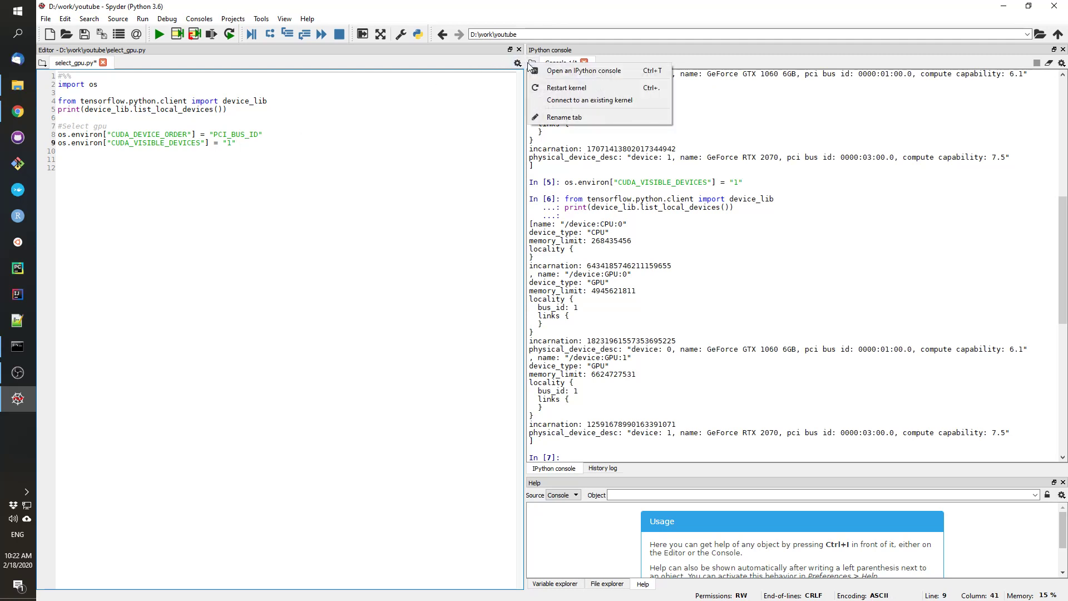
click(569, 90)
key(Return)
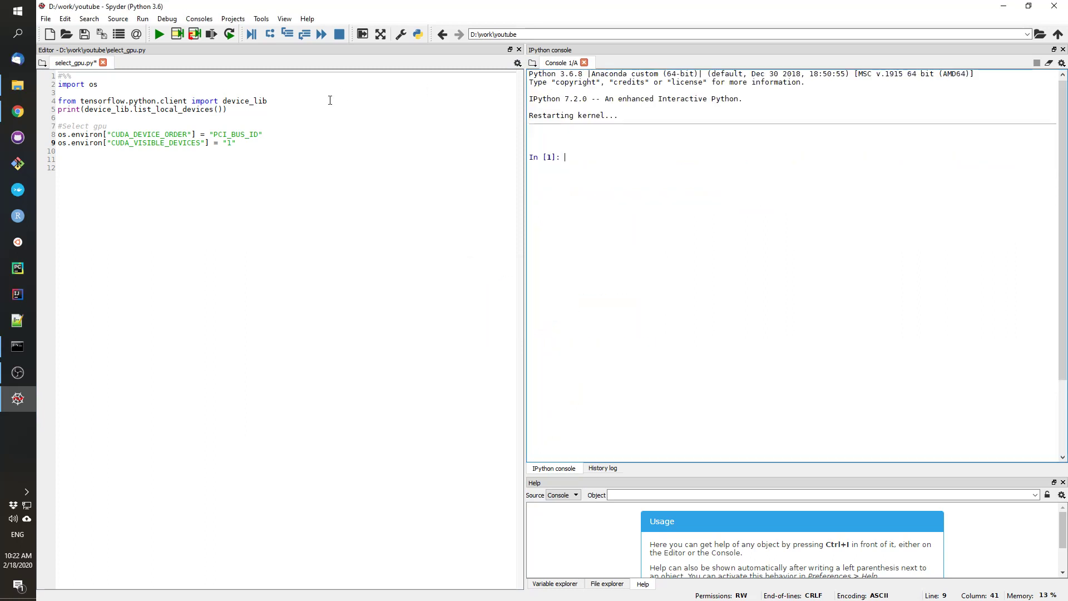
Run import os and set CUDA_DEVICE_ORDER to PCI bus ID.
click(184, 90)
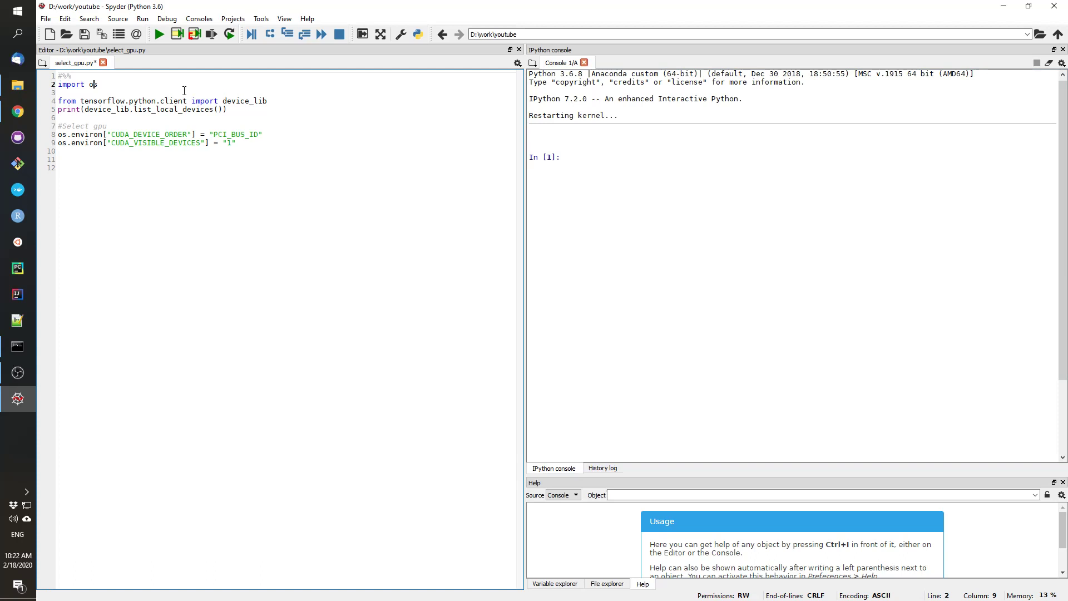
key(F9)
key(Down)
key(Down)
key(Down)
key(Up)
key(F9)
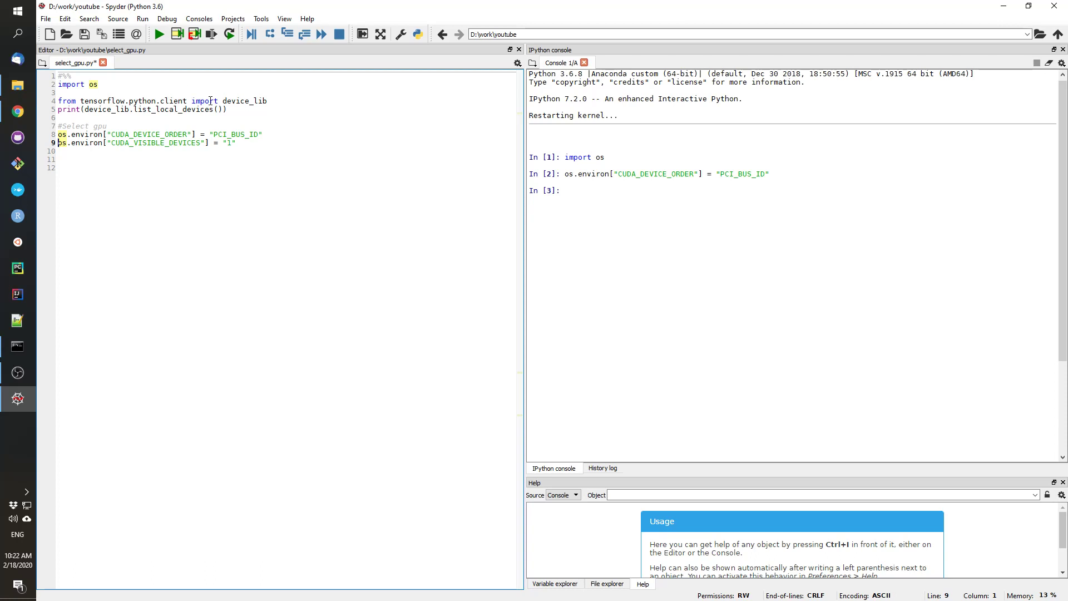
Set CUDA_VISIBLE_DEVICES to "1" and list devices, showing only the CPU and RTX 2070.
click(210, 100)
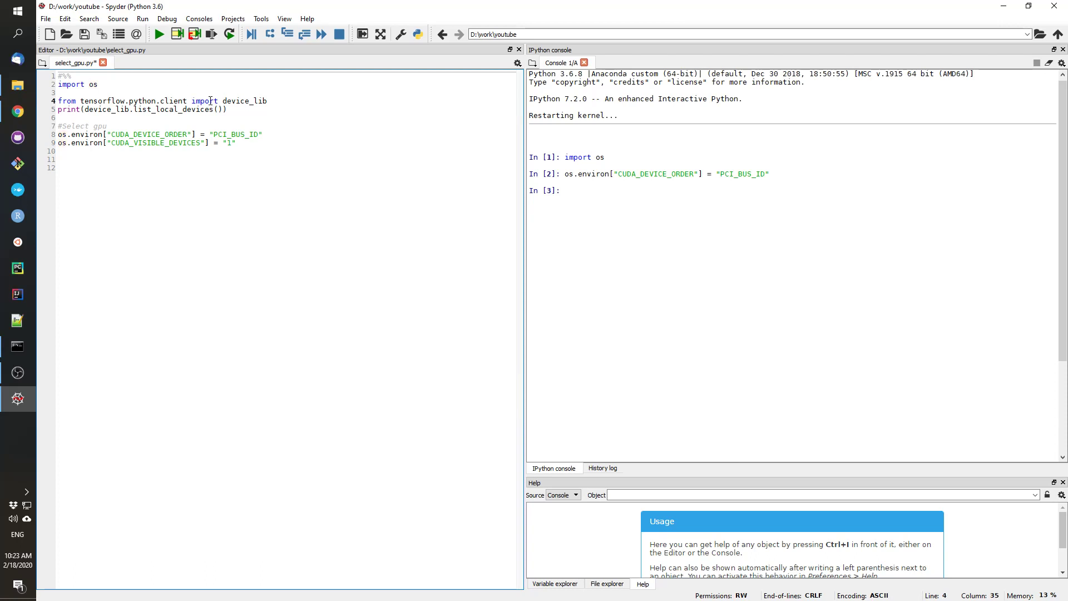
click(246, 142)
key(F9)
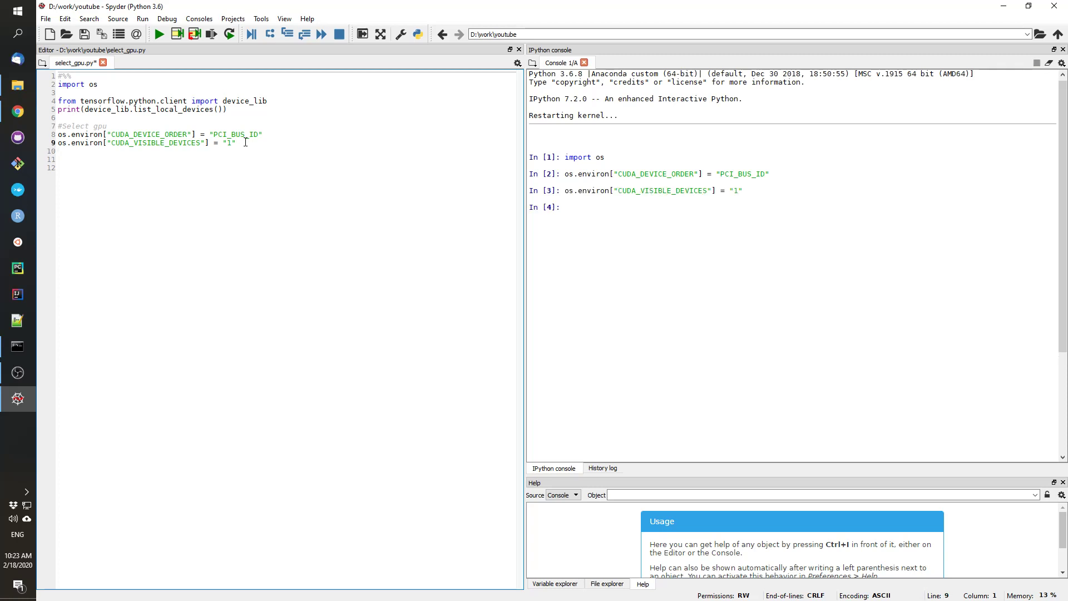
key(shift+Up)
key(shift+Up)
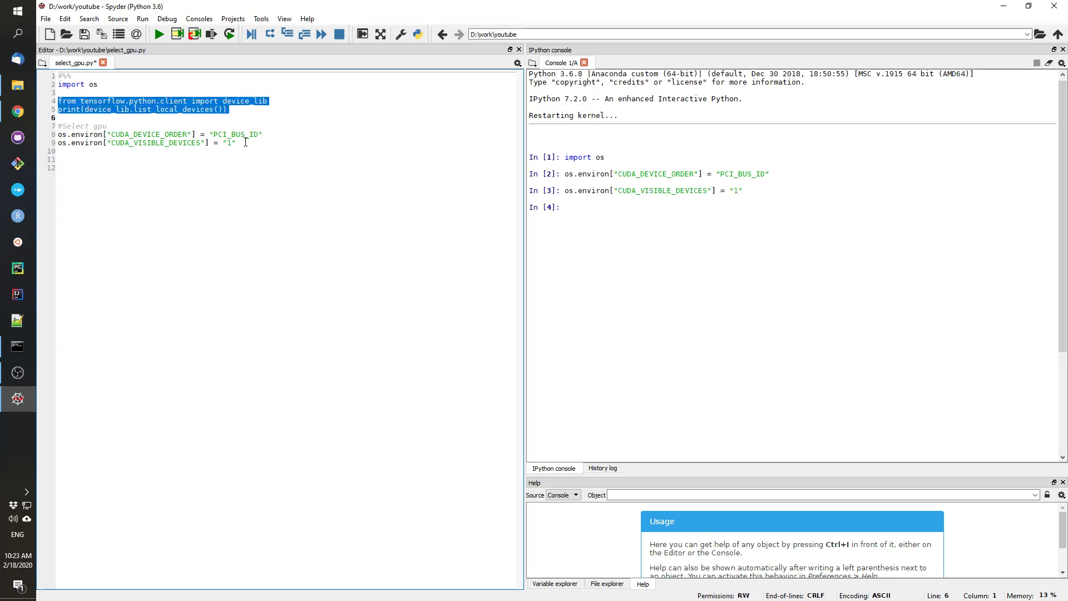
key(F9)
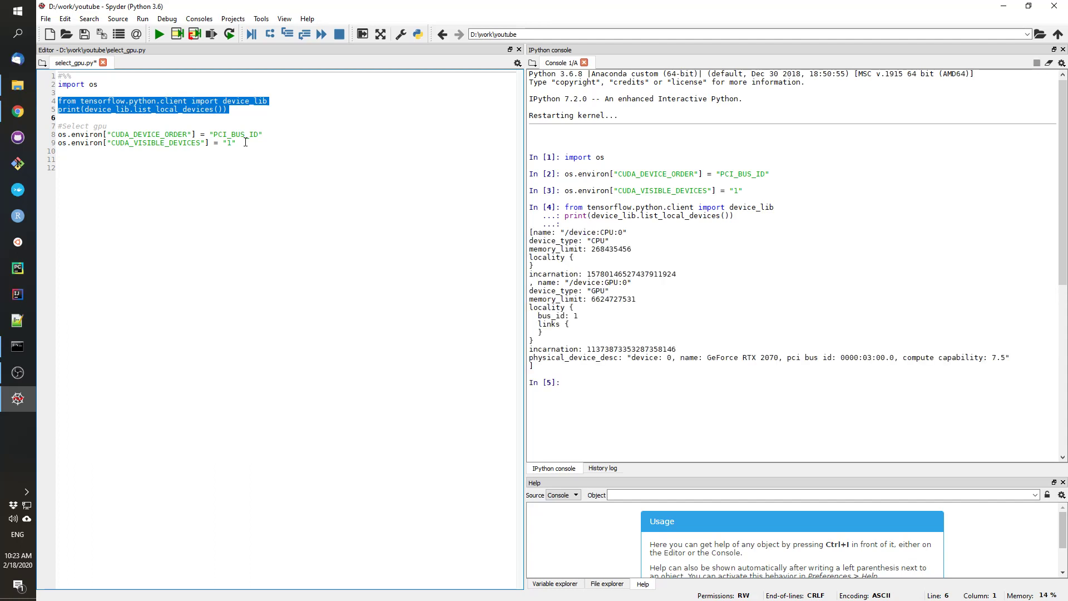
click(657, 341)
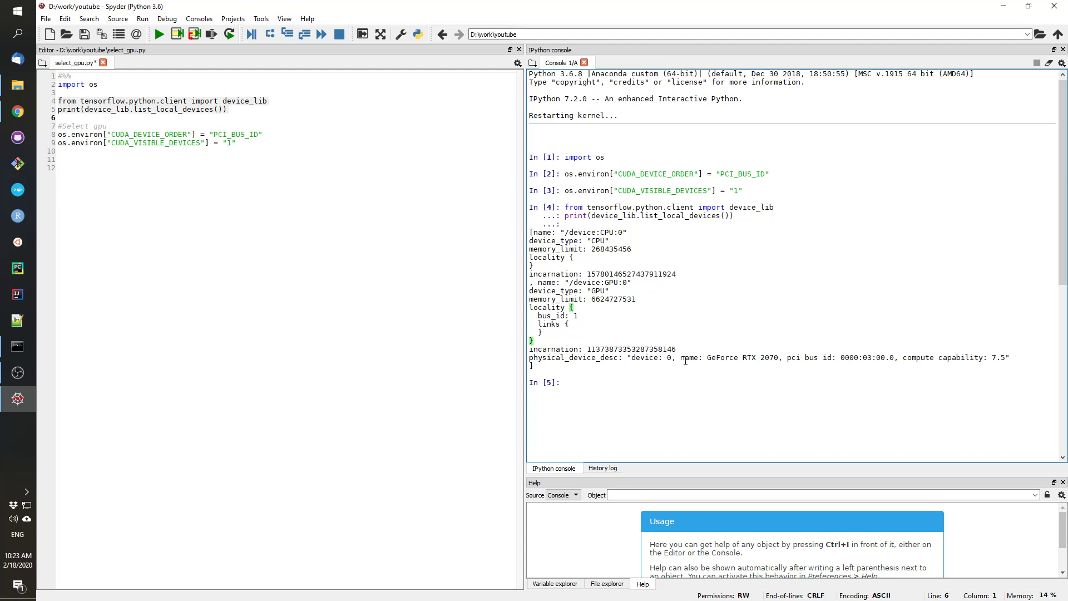
click(670, 361)
click(197, 142)
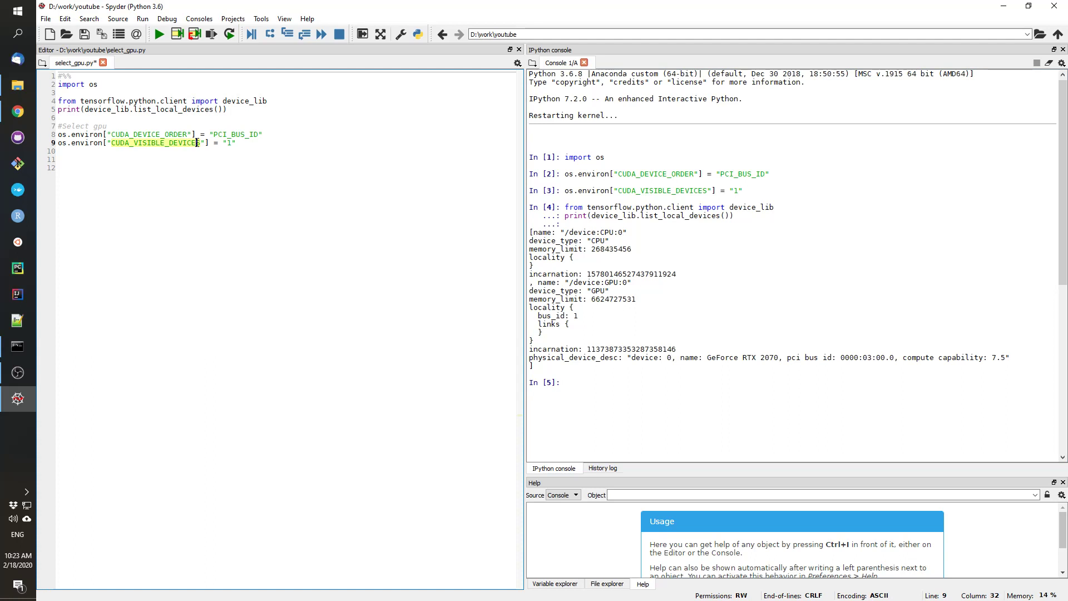
click(236, 142)
triple_click(191, 142)
click(191, 143)
click(187, 180)
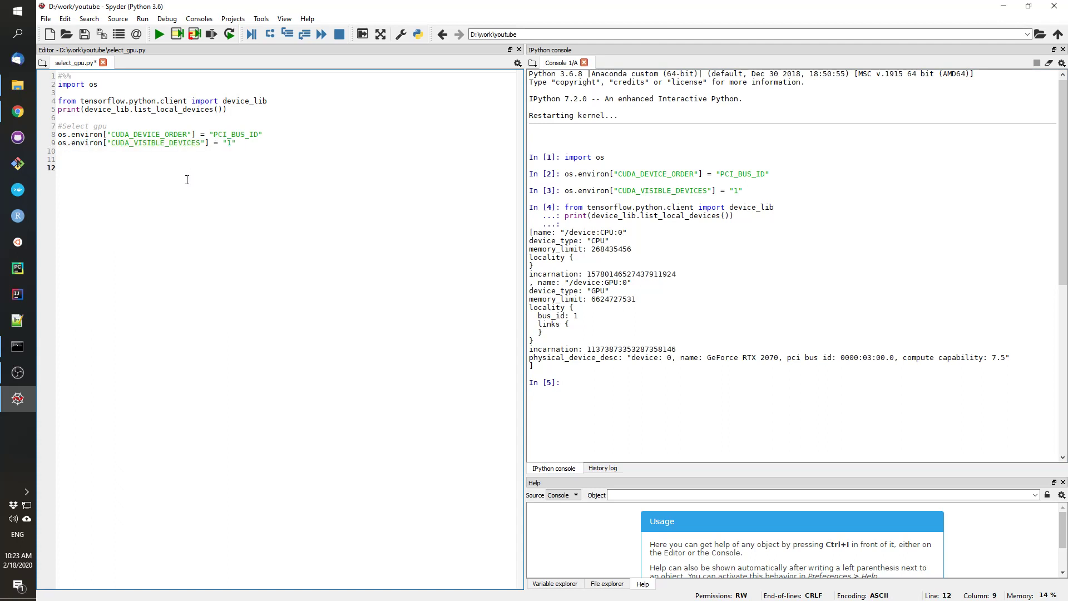